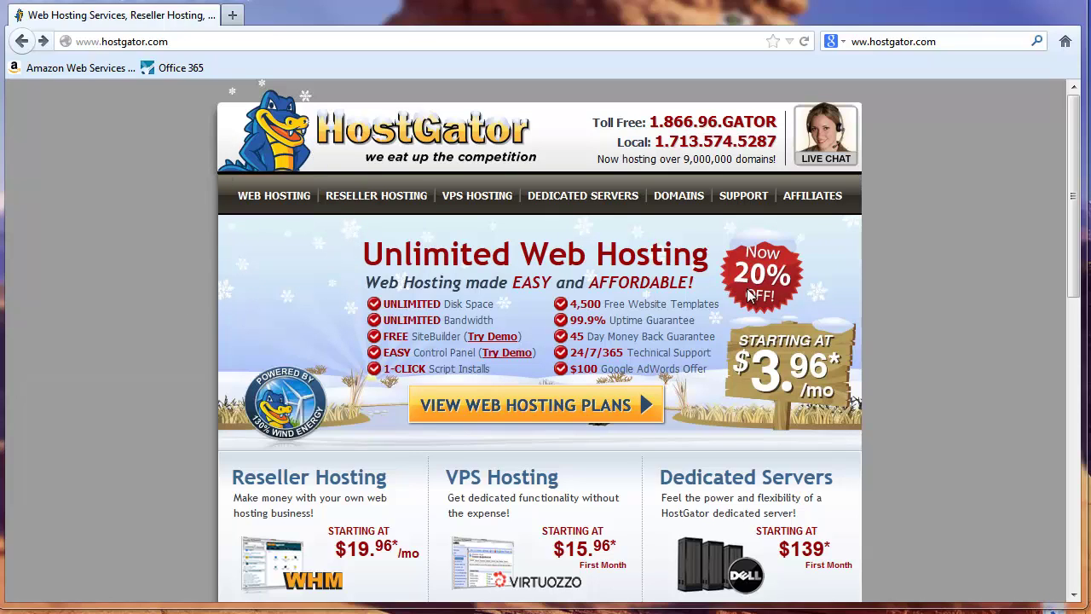
Step: Bring up the web hosting plans and scroll to the Hatchling, Baby and Business plan boxes
click(531, 409)
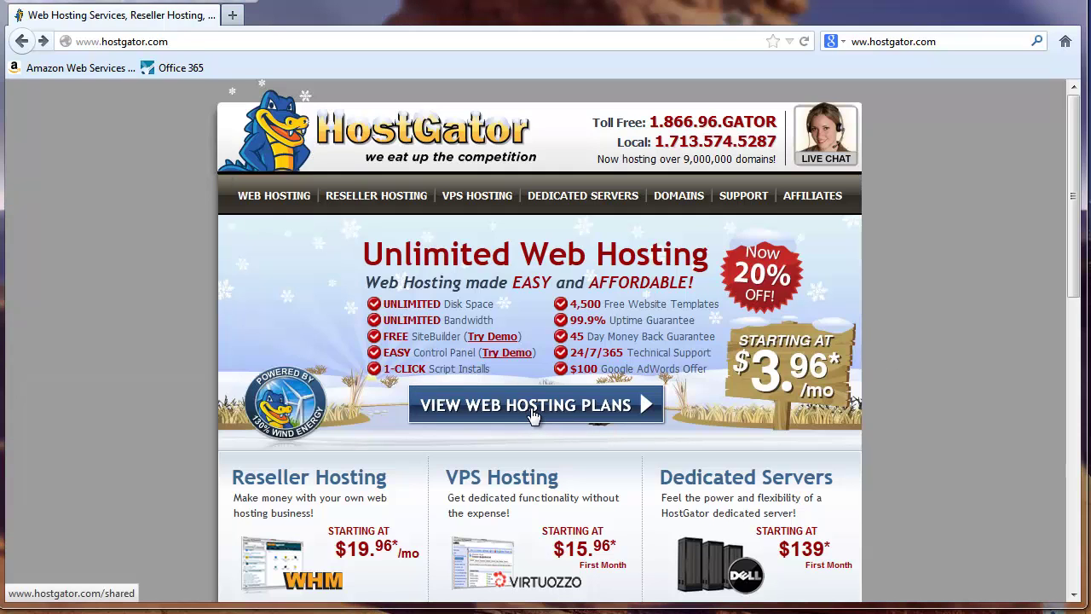
scroll(936, 368, down, 5)
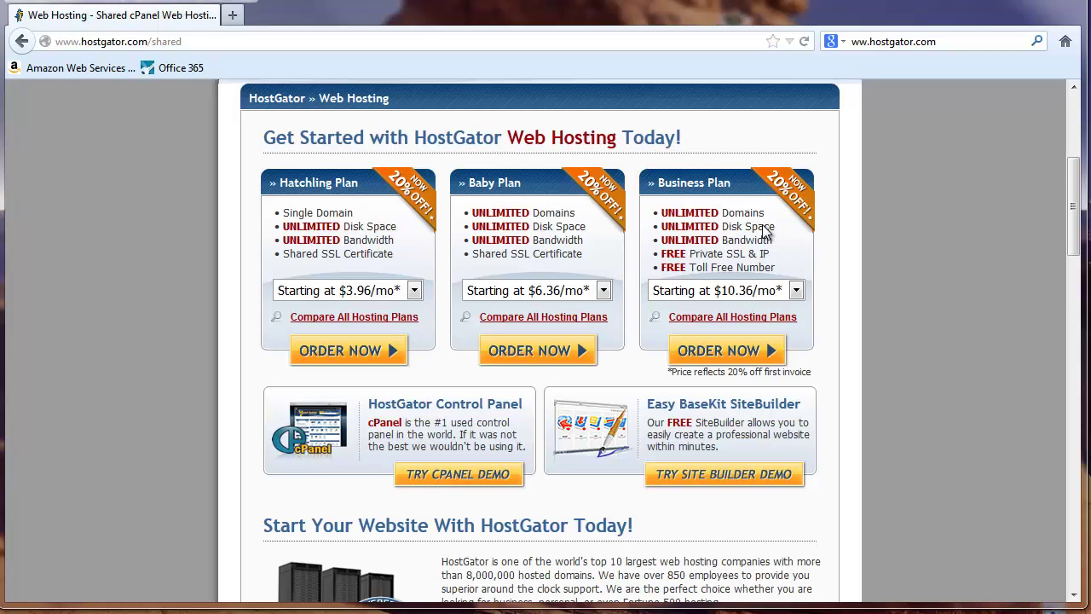
Step: Order the Business plan and submit 'google' as the new domain to register
click(719, 349)
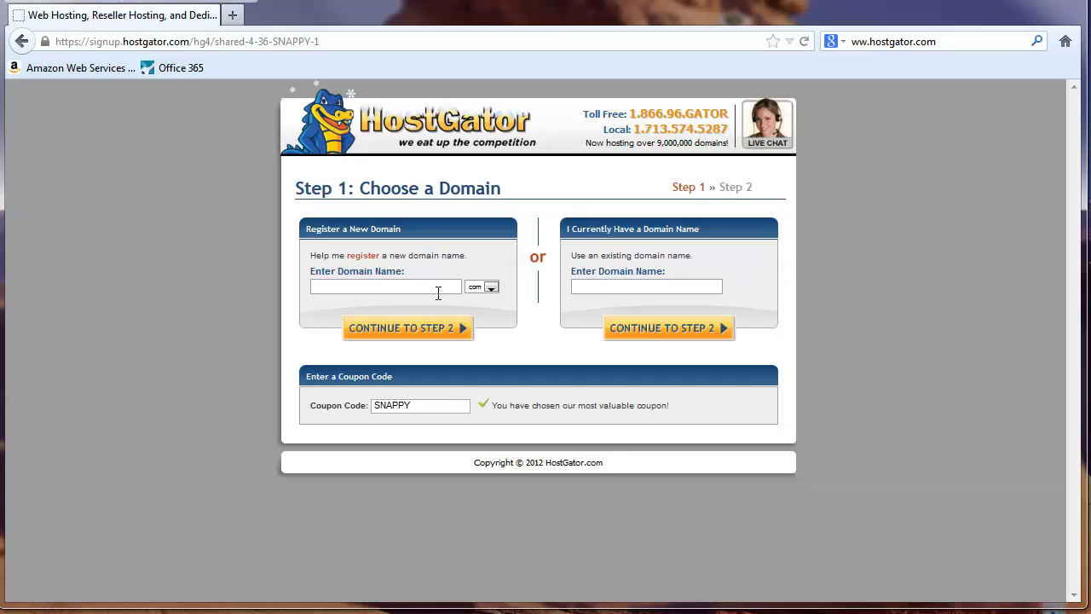
click(363, 288)
text(google)
click(435, 333)
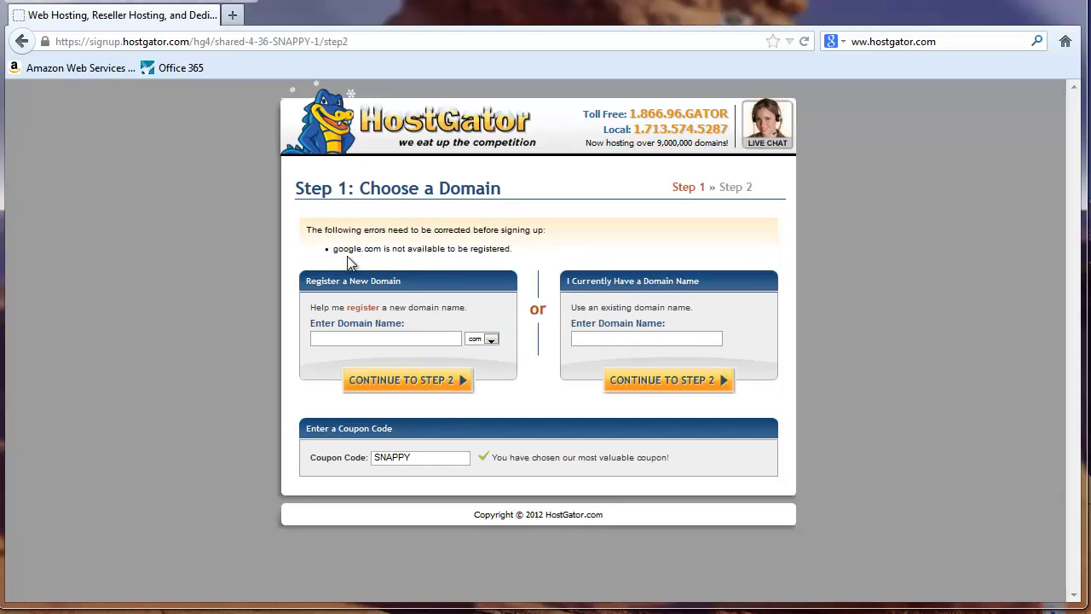
Step: Replace the unavailable domain with the suggested OneMinuteWordpress2
click(317, 339)
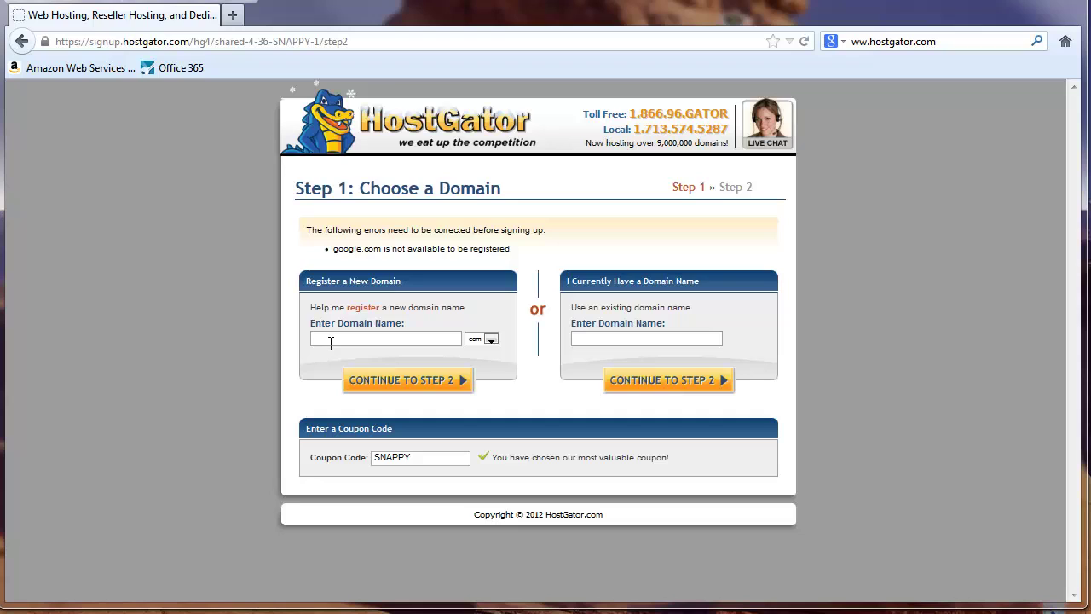
text(On)
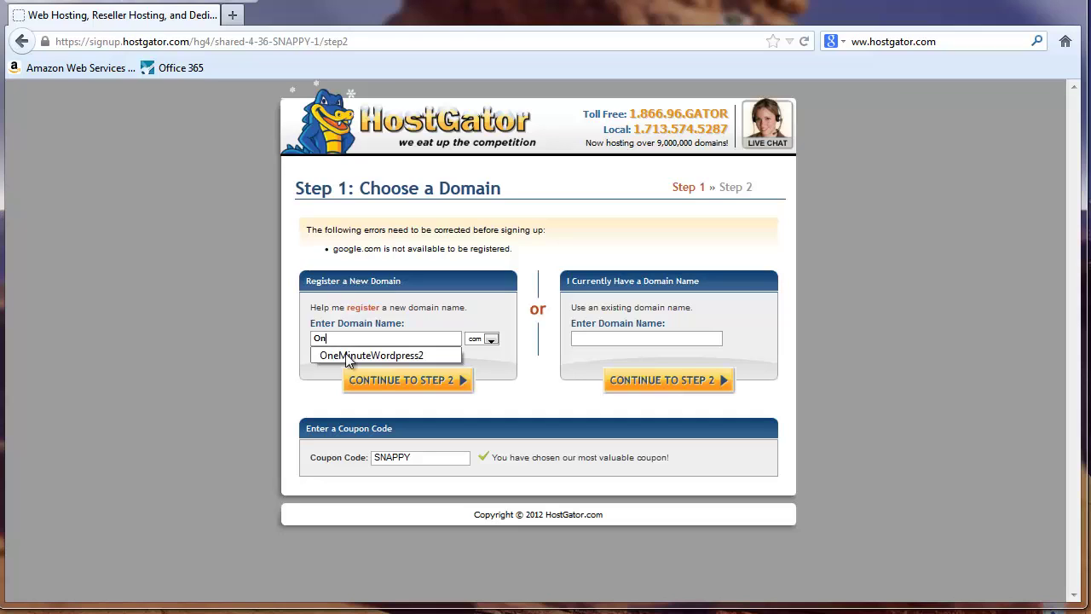
click(355, 358)
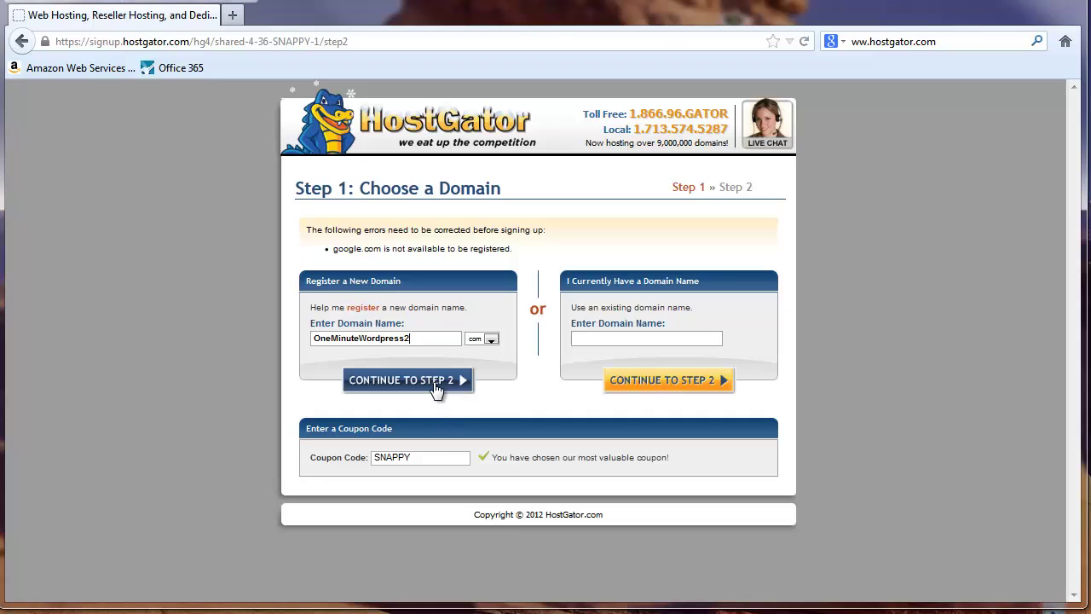
Step: Replace the SNAPPY coupon code with ReadySetGo
drag(440, 461, 339, 454)
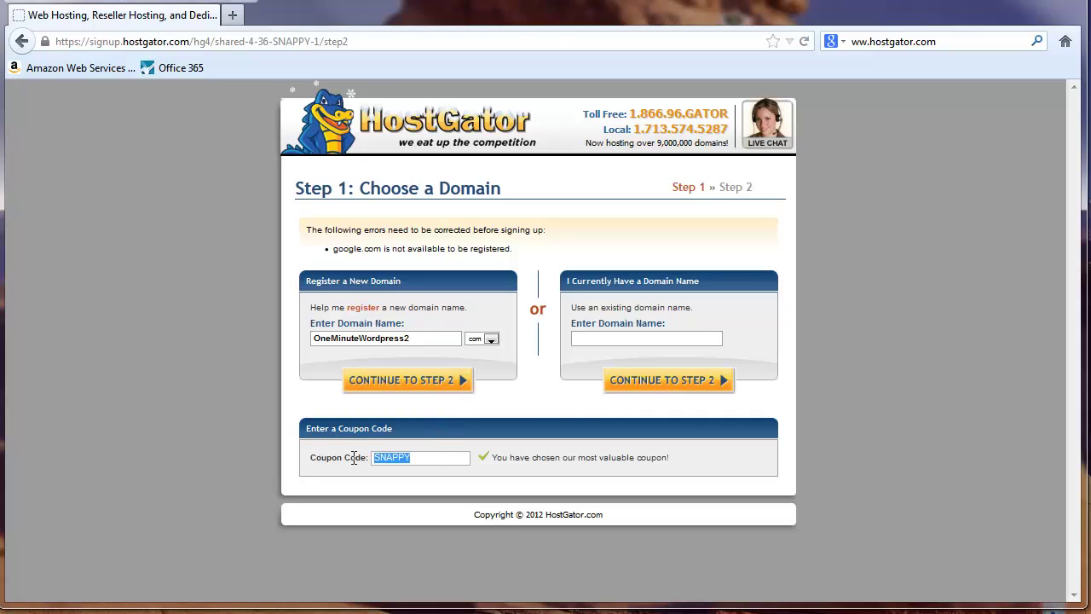
click(455, 459)
drag(421, 457, 341, 459)
click(438, 459)
drag(439, 458, 307, 459)
text(Rea)
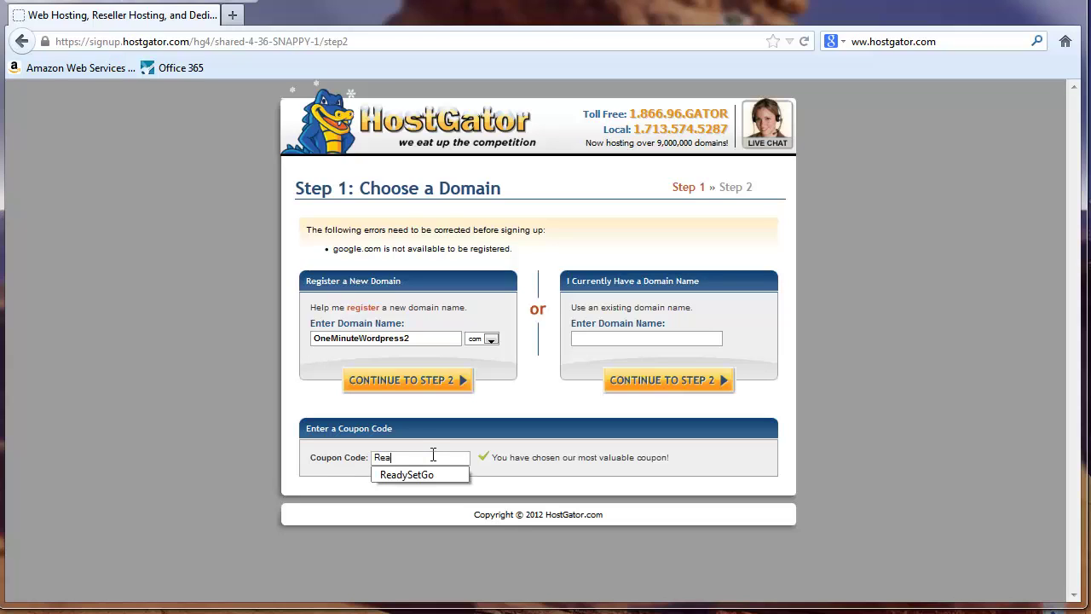
text(dySetGo)
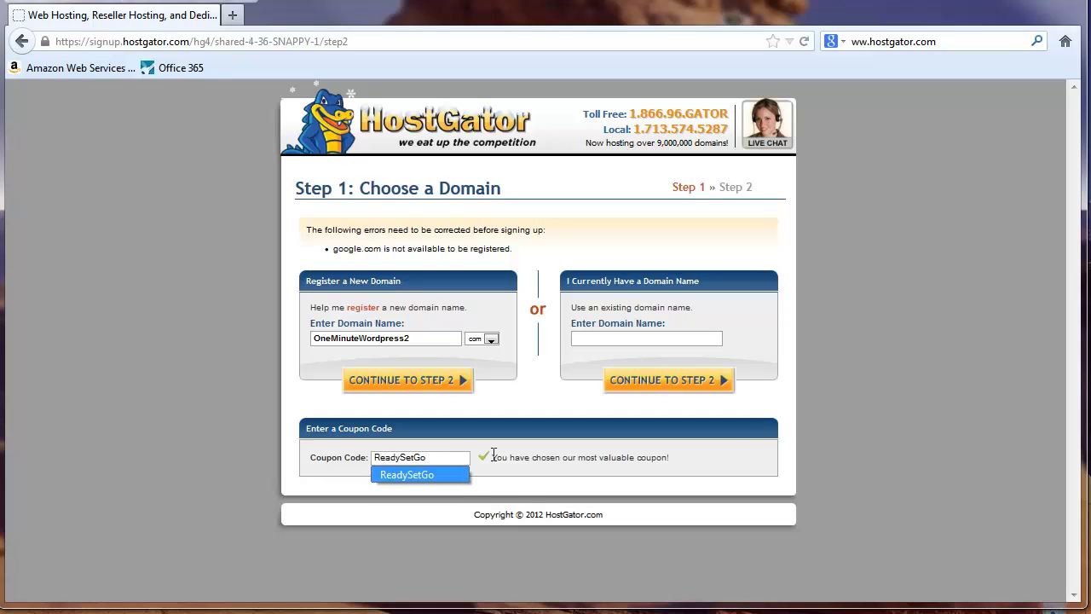
Step: Continue to Step 2, keep the Business package and choose the 12 Month @ 11.22/mo billing cycle
click(425, 385)
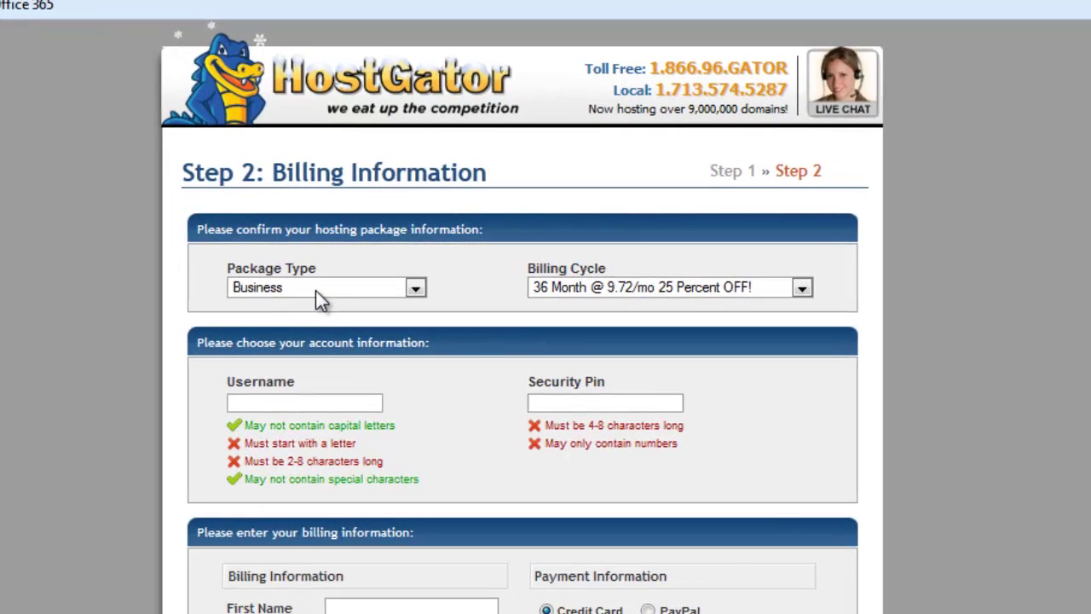
click(326, 287)
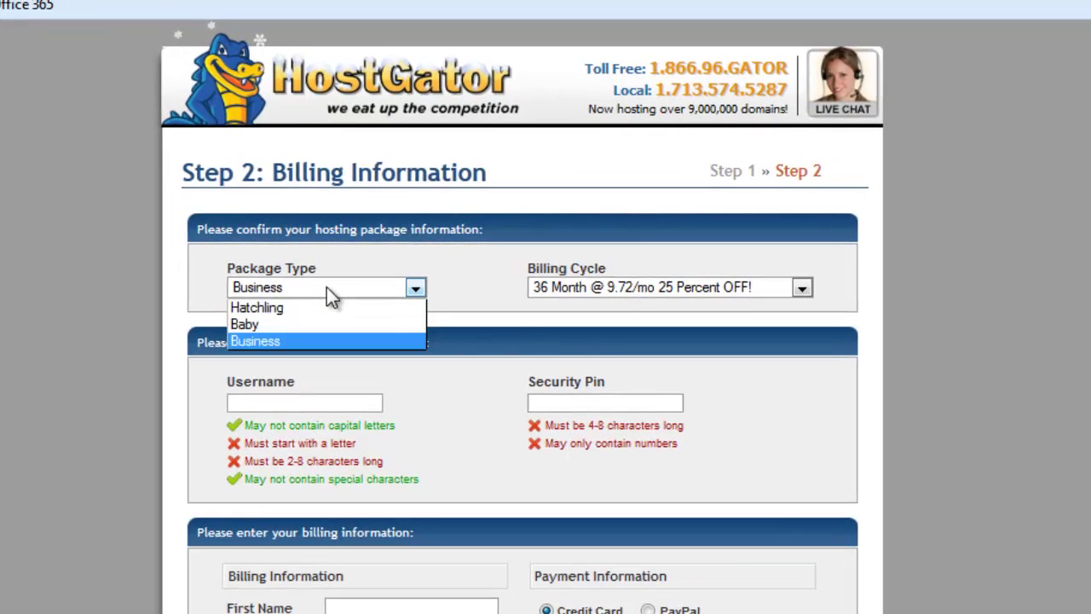
click(298, 339)
click(802, 288)
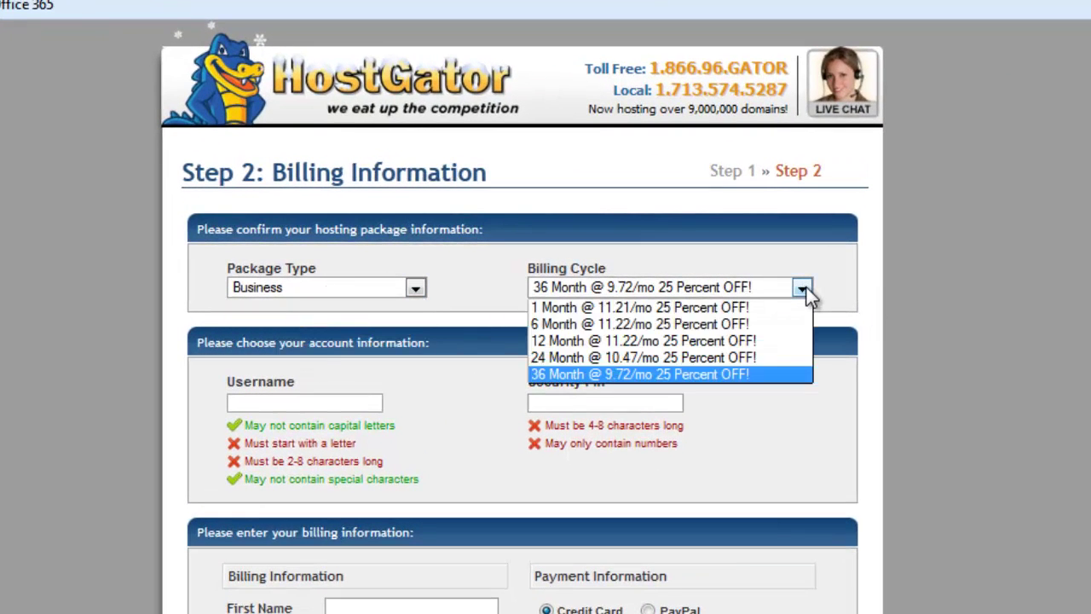
click(682, 340)
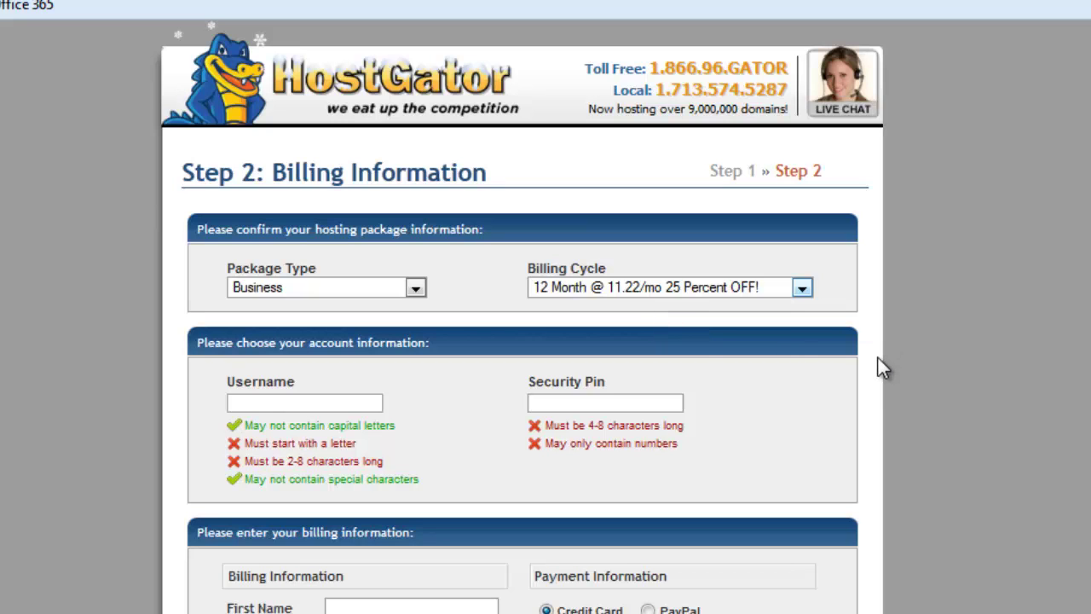
Step: Fill in the account username and a four-digit security pin, then move down to the add-ons
scroll(882, 368, down, 2)
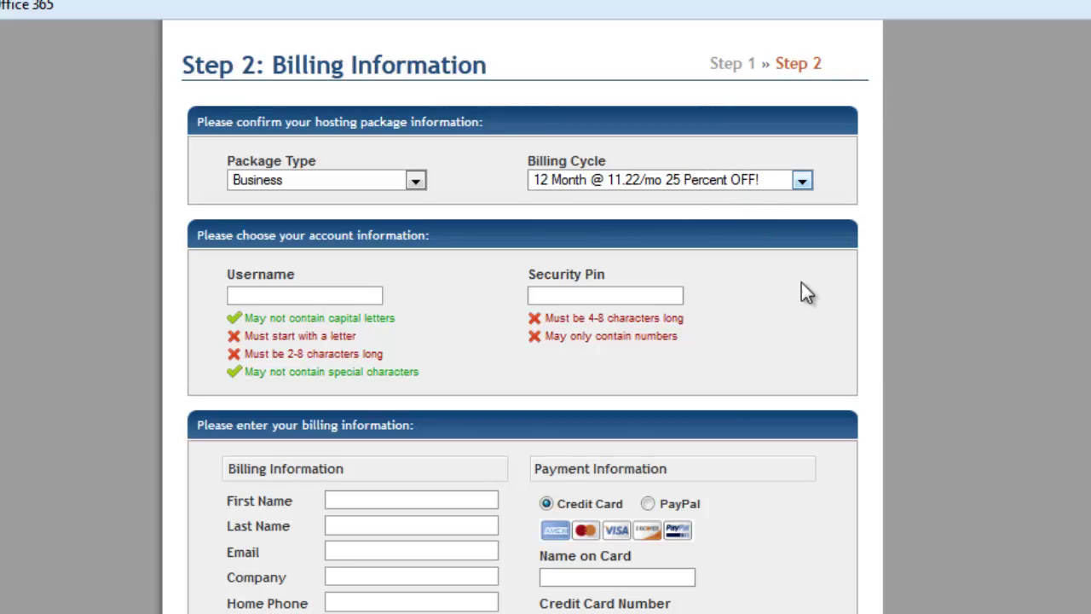
scroll(806, 292, down, 2)
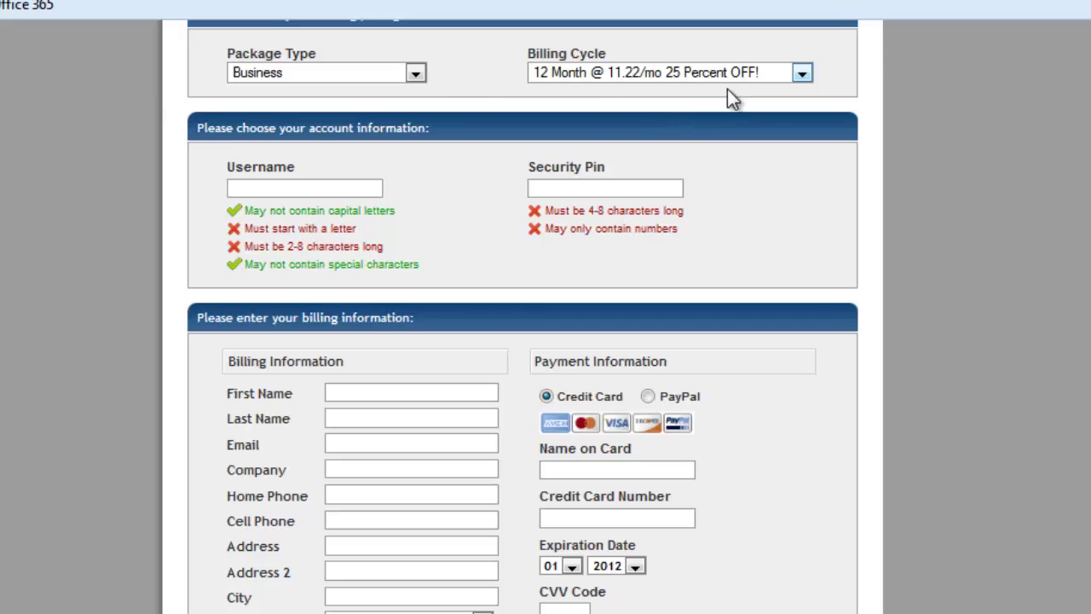
click(261, 188)
text(myname)
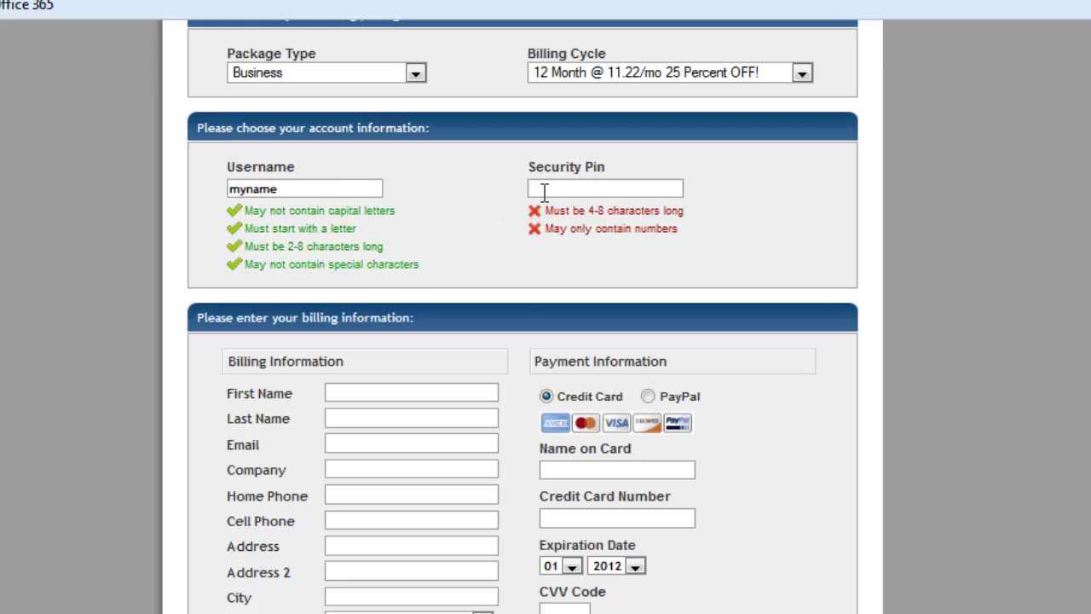
click(577, 187)
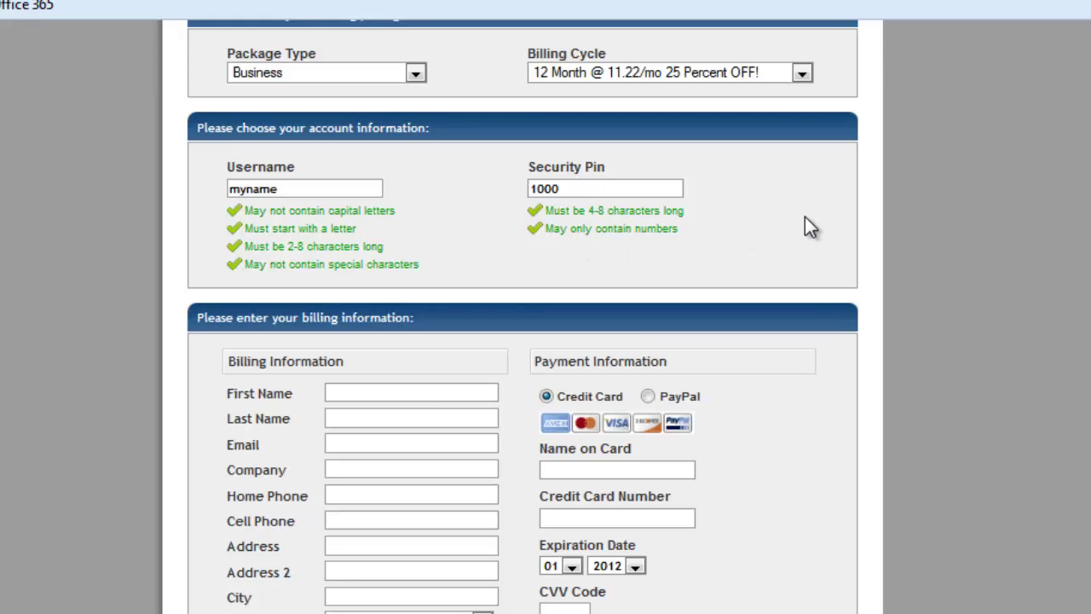
scroll(916, 255, down, 3)
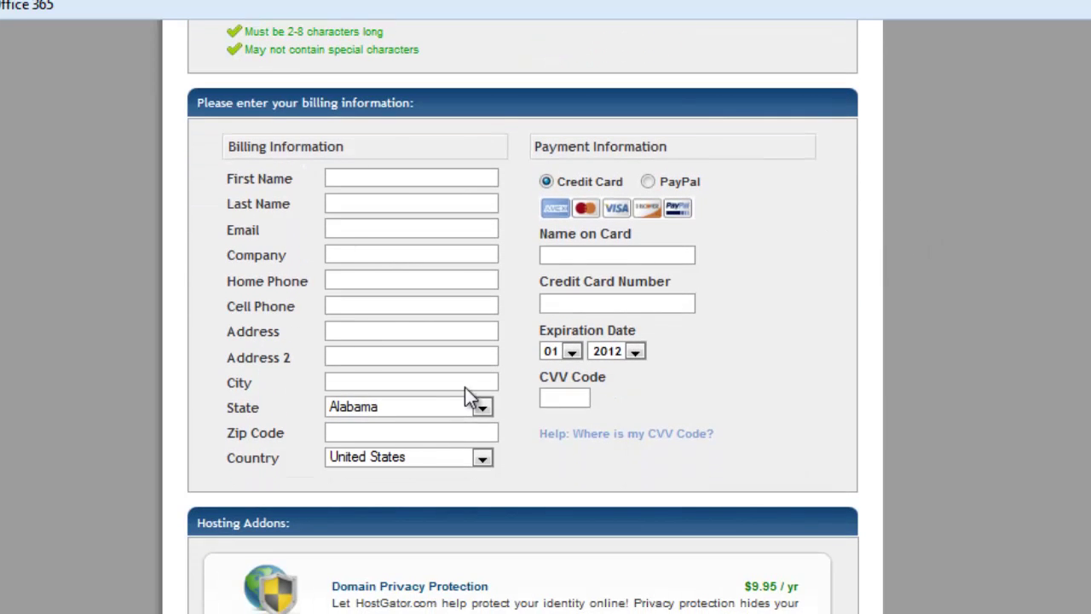
scroll(1003, 323, down, 5)
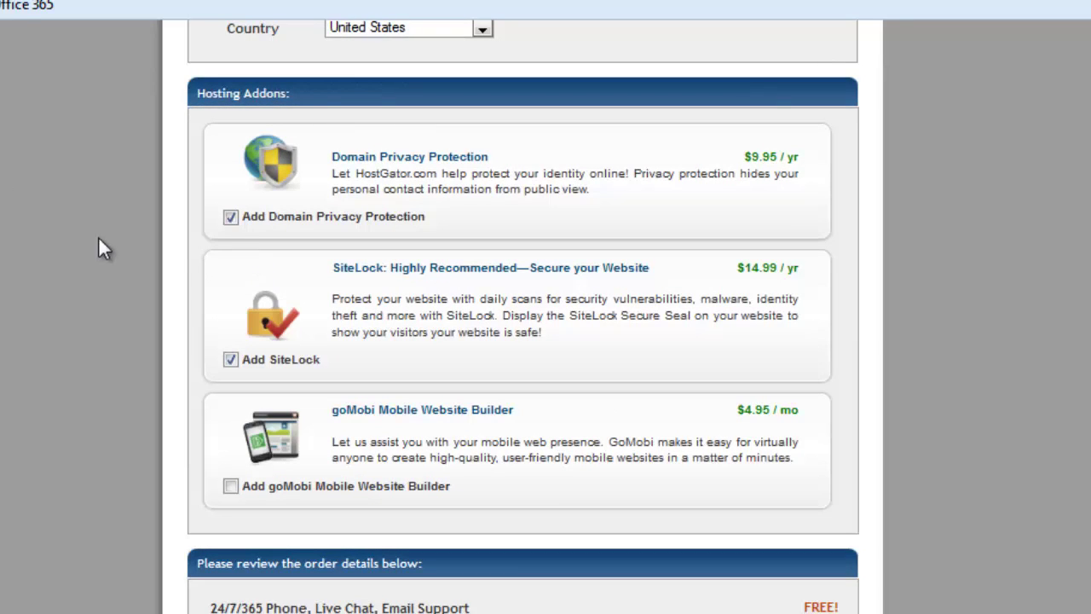
Step: Uncheck Domain Privacy Protection and SiteLock, bringing the total due to $149.55
click(230, 216)
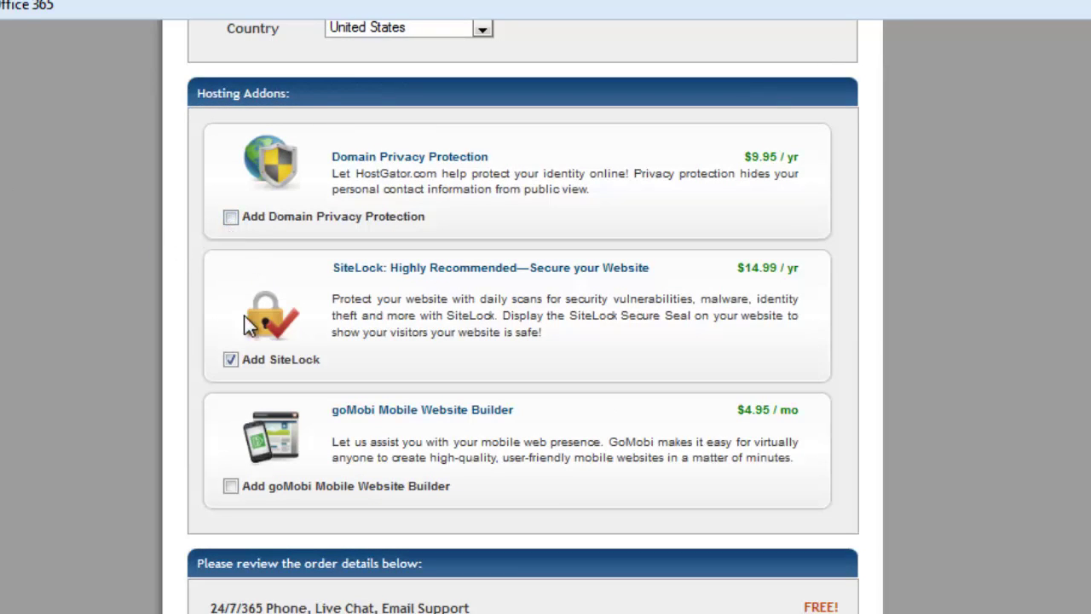
click(230, 358)
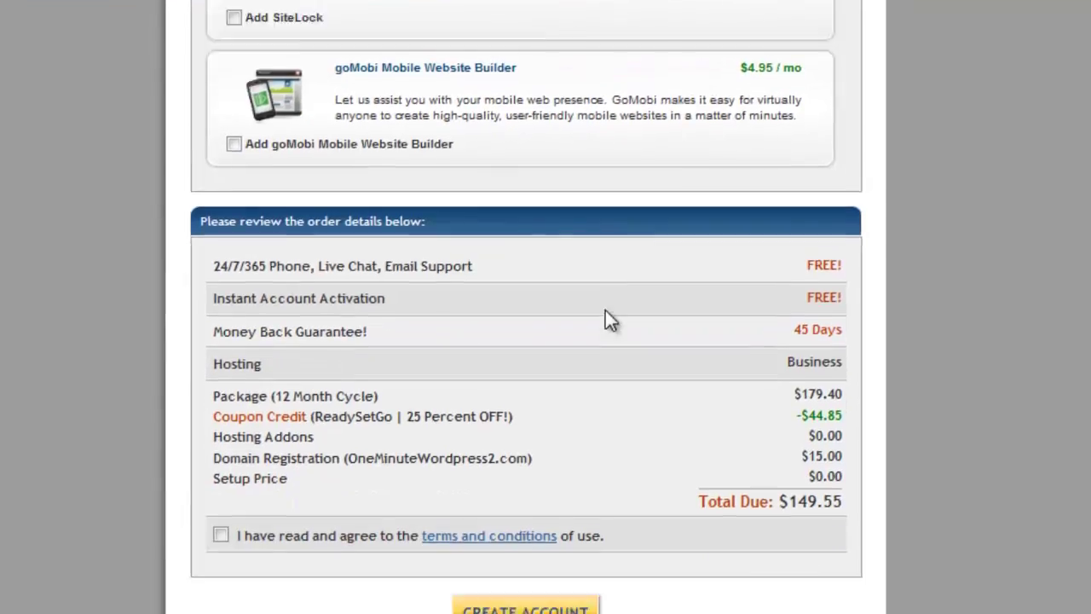
Step: Agree to the terms and conditions and submit the order with CREATE ACCOUNT
scroll(606, 298, down, 1)
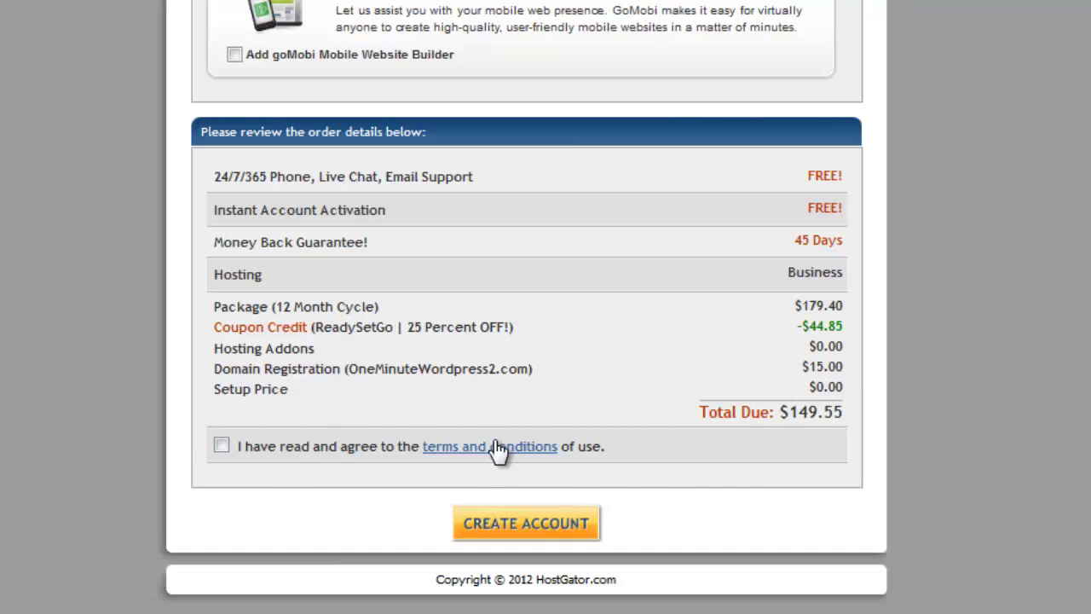
click(221, 446)
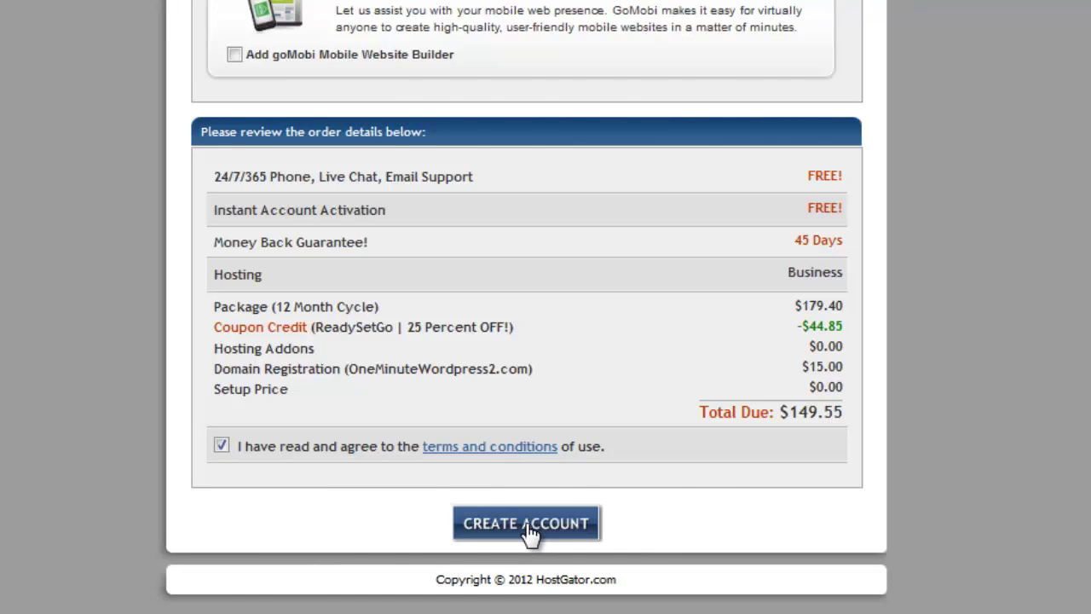
click(526, 523)
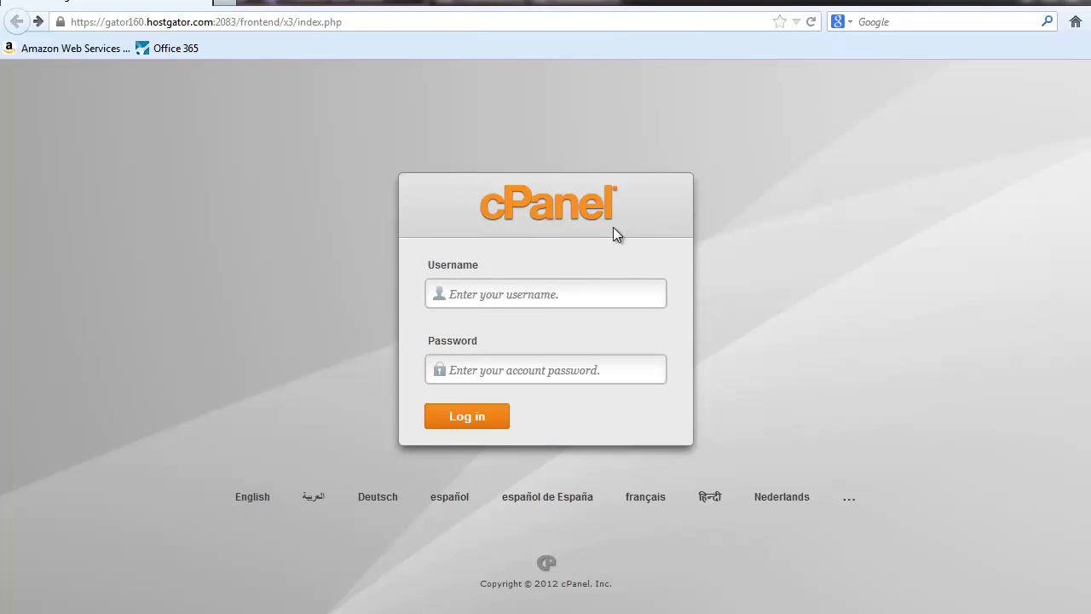
Step: Log in to cPanel with the previously used username and the account password
click(488, 292)
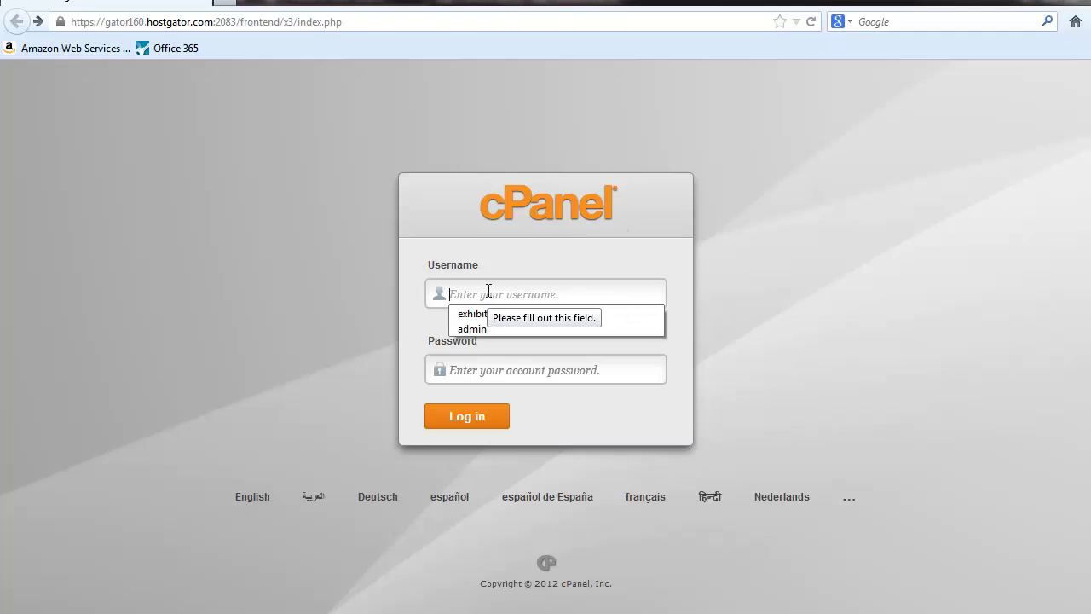
click(474, 314)
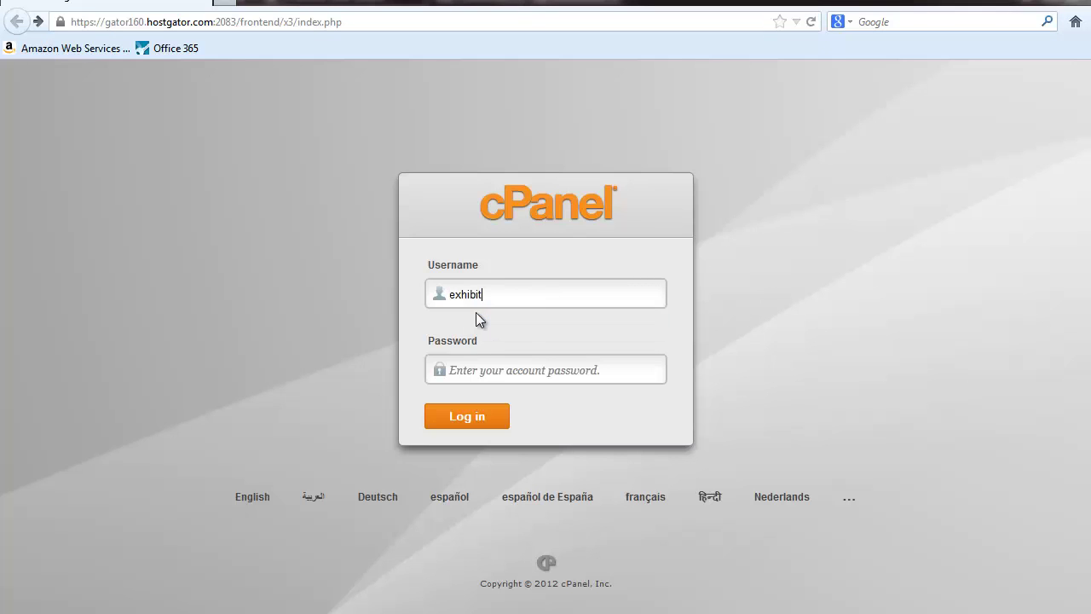
click(478, 366)
text(••••••••••••)
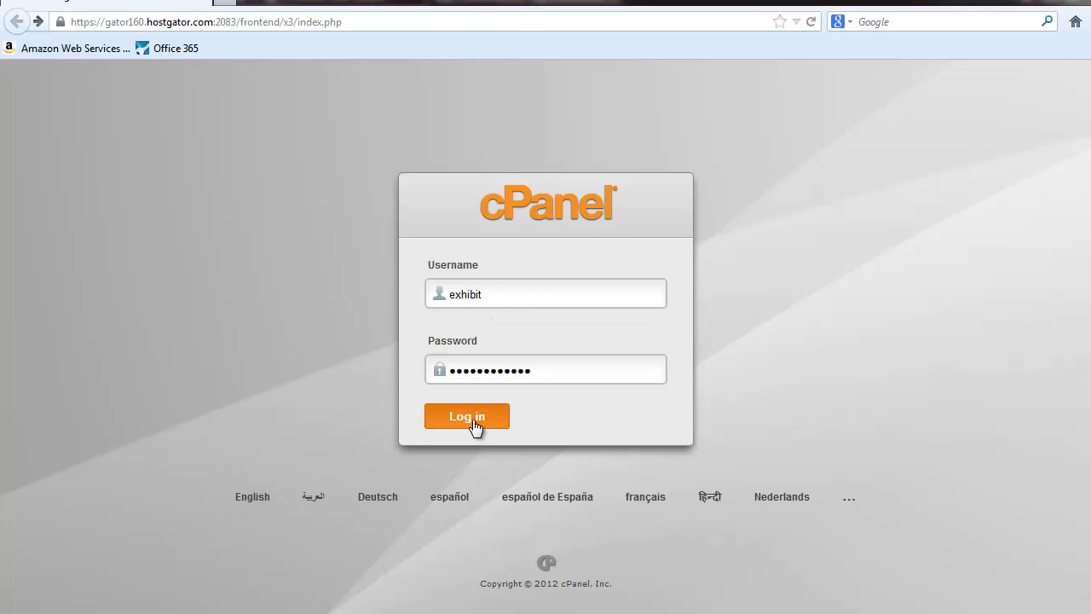
click(473, 420)
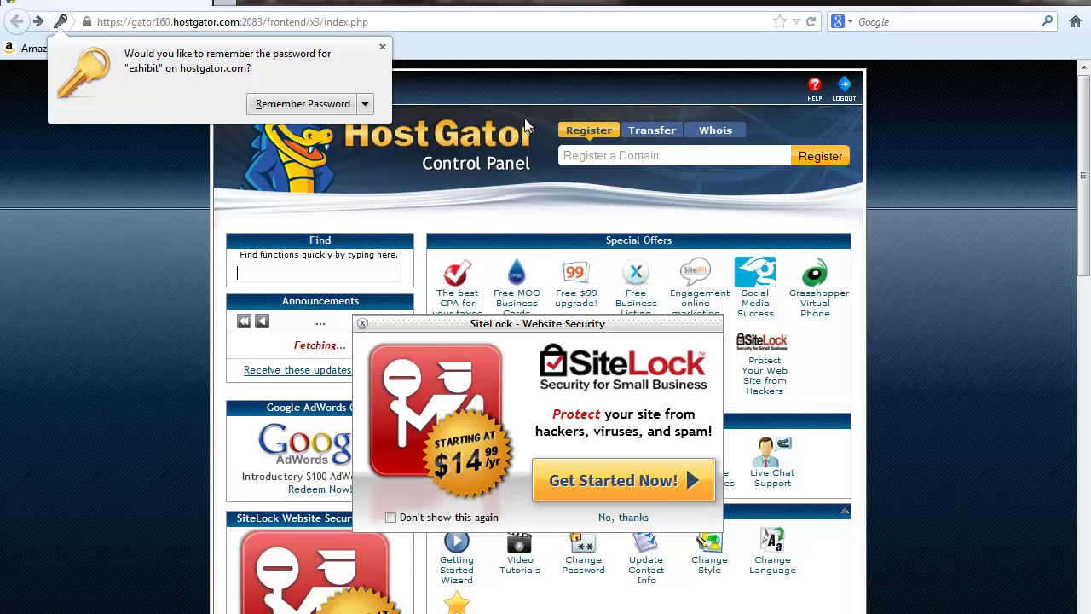
Step: Dismiss the remember-password bar and the SiteLock advertisement
click(381, 46)
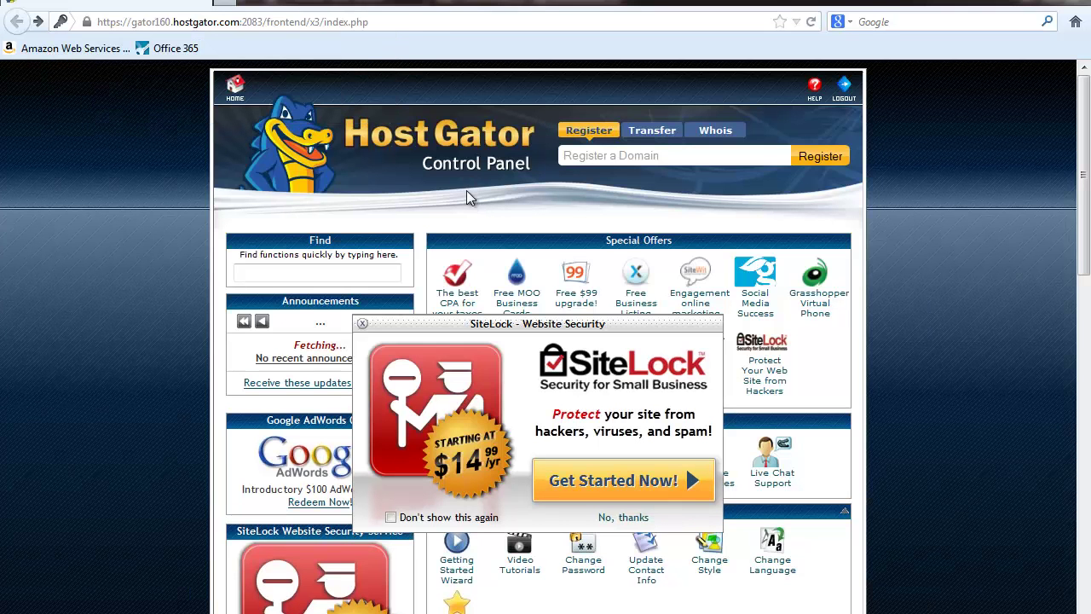
click(362, 323)
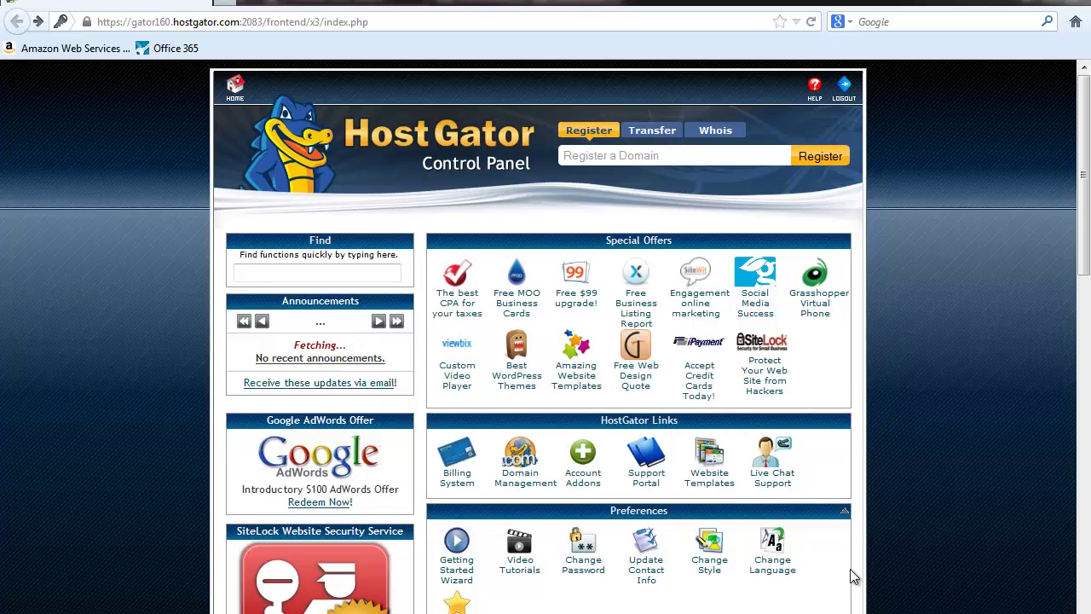
scroll(852, 577, down, 4)
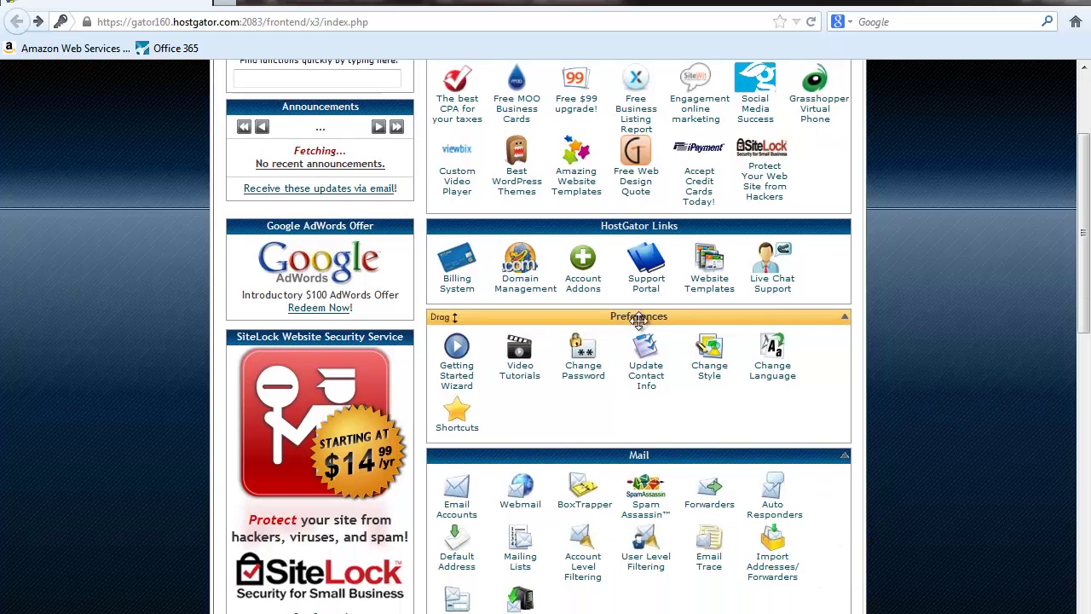
click(583, 356)
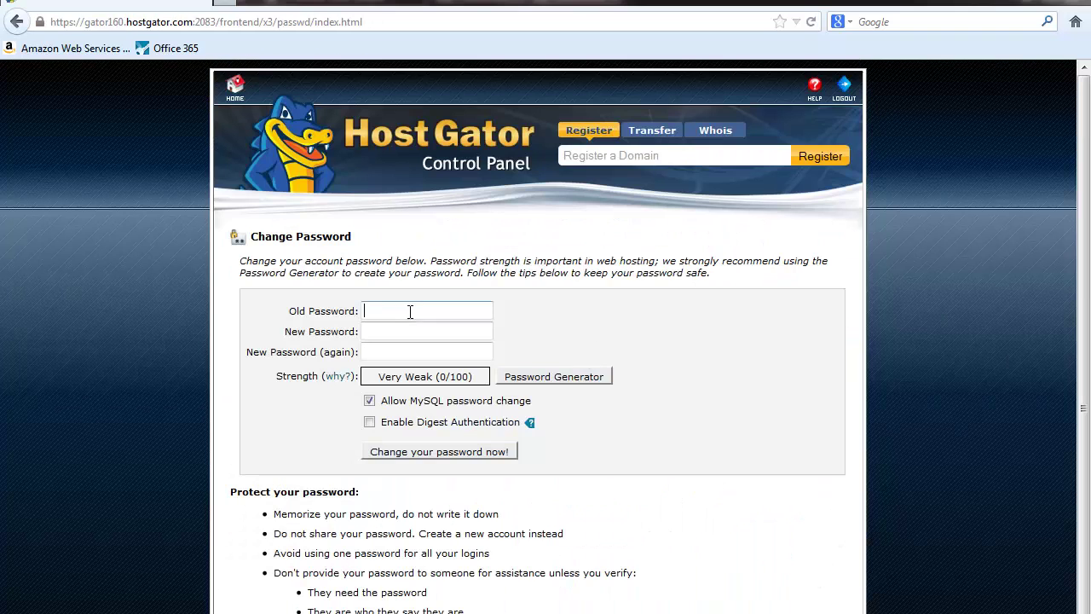
click(395, 308)
key(ctrl+v)
click(388, 332)
click(389, 353)
click(416, 329)
click(379, 350)
click(18, 24)
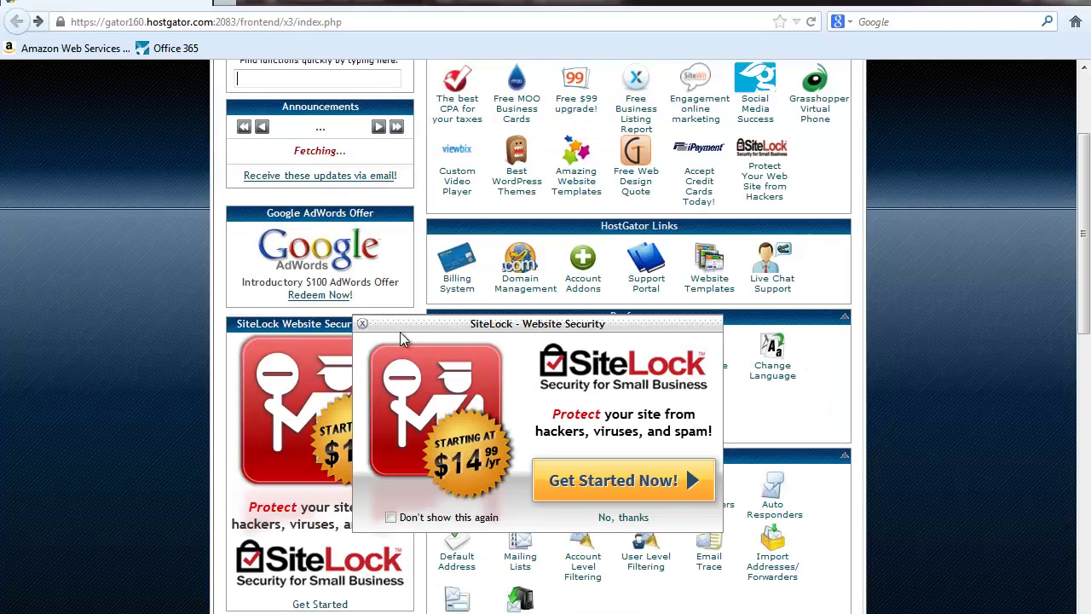
Step: Close the reappeared SiteLock offer and return to the top of the cPanel dashboard
click(361, 326)
scroll(678, 358, up, 3)
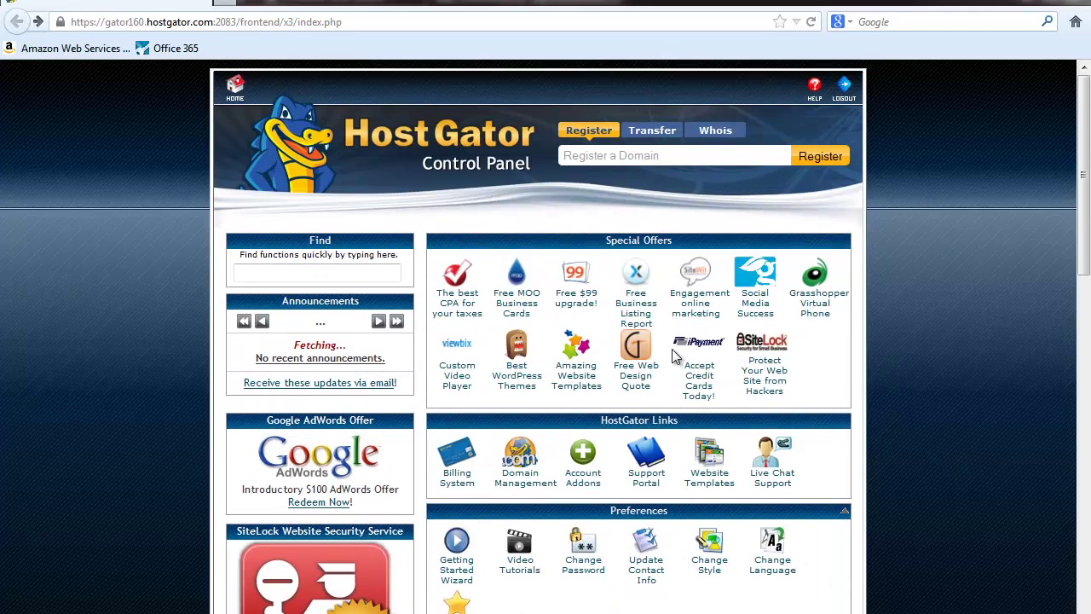